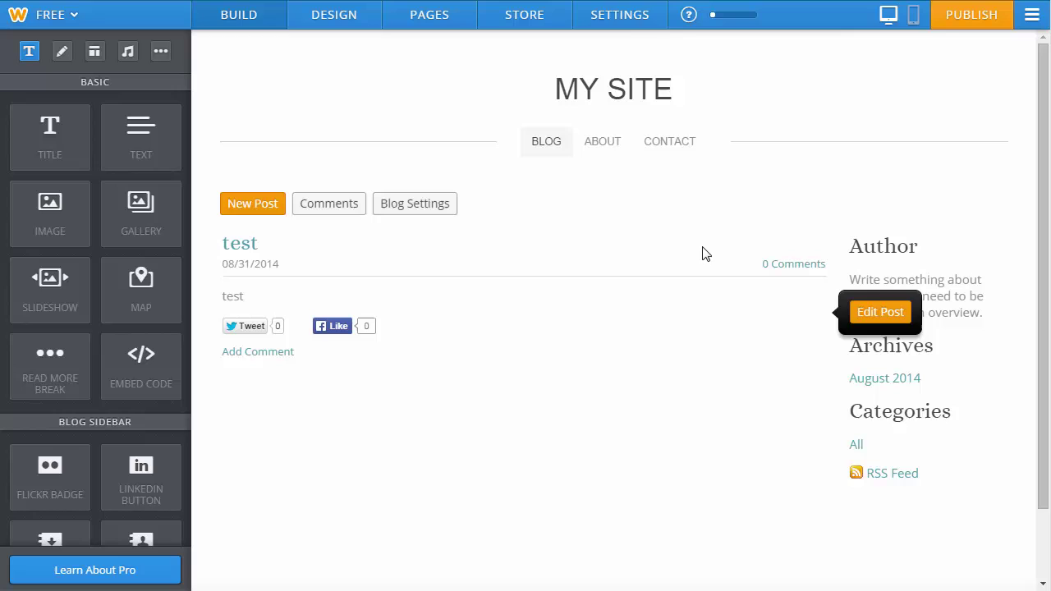
Set the site title in the general settings to "Johnston Accounting - Personal Financial Accountants in Edmonton"
click(622, 18)
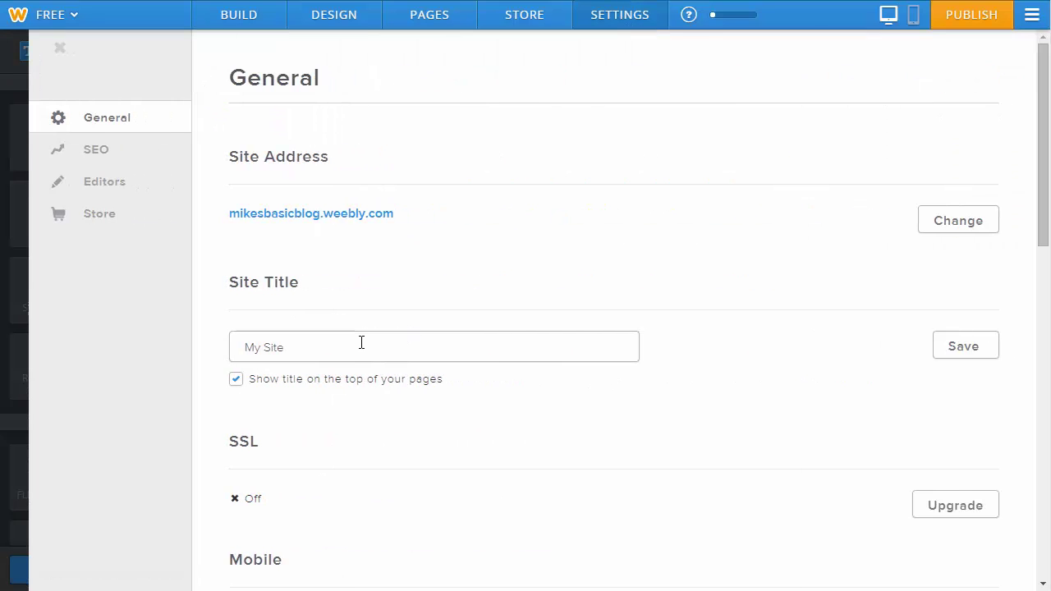
key(ctrl+a)
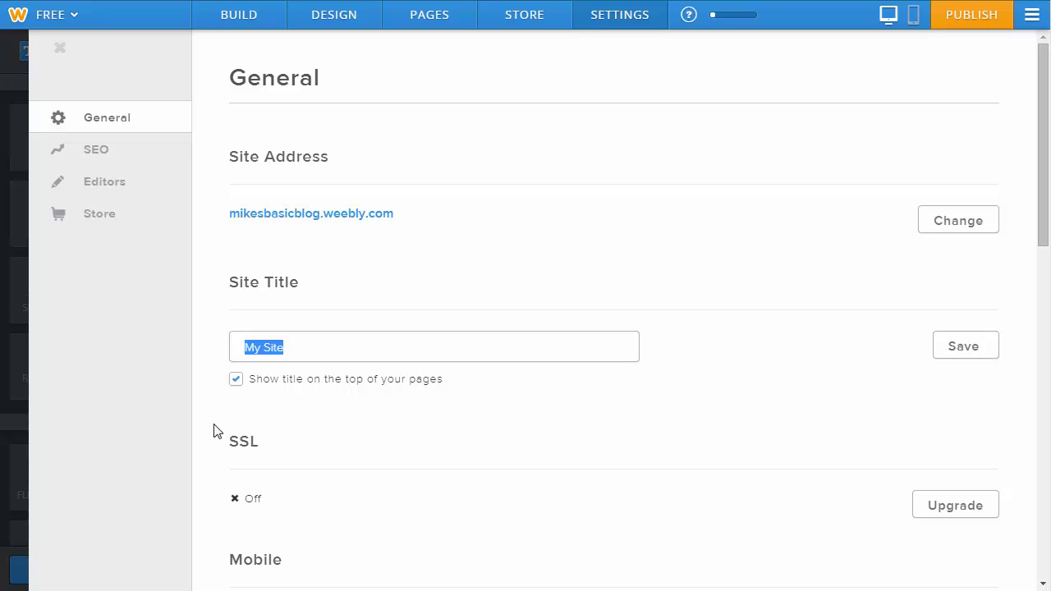
text(Johnston Accounting - )
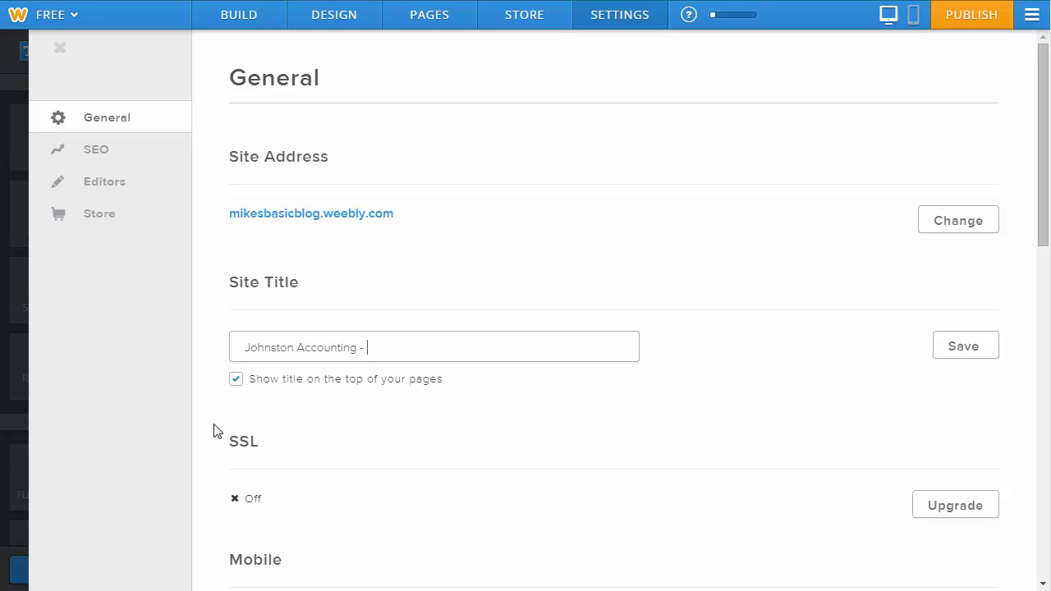
text(Personal )
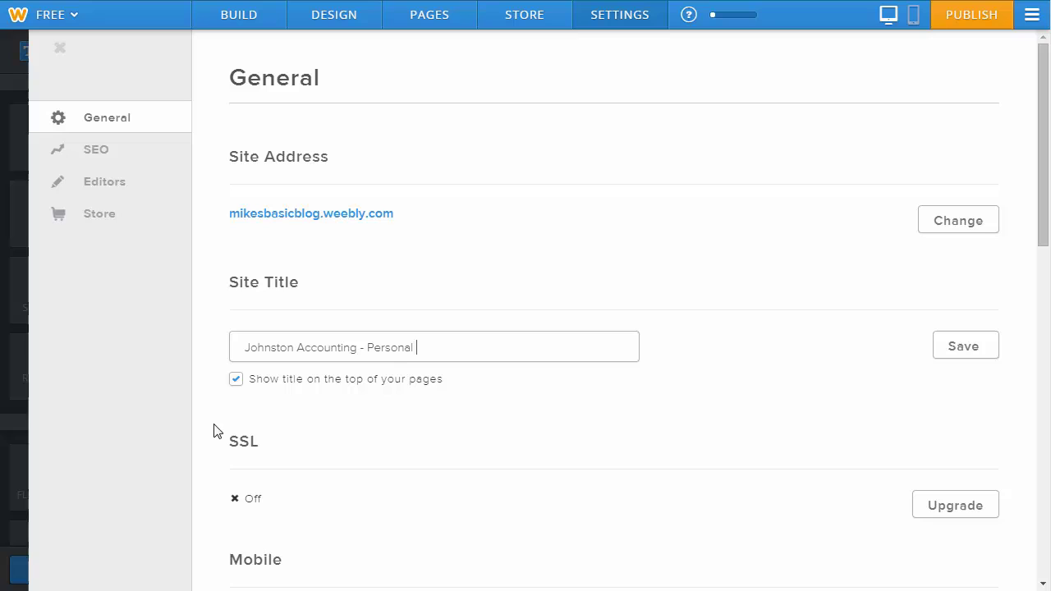
text(Financial Accountants)
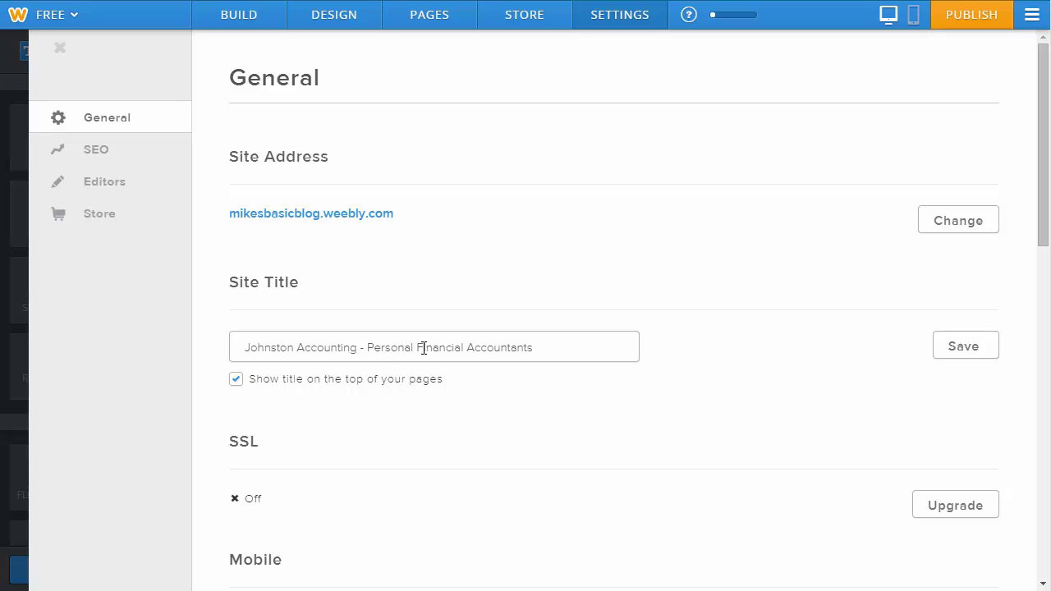
click(562, 352)
text(in Edmonton)
key(BackSpace)
key(BackSpace)
key(BackSpace)
key(BackSpace)
text(nton)
Review the business name and keyword phrase in the site title and save the title
drag(608, 348, 366, 346)
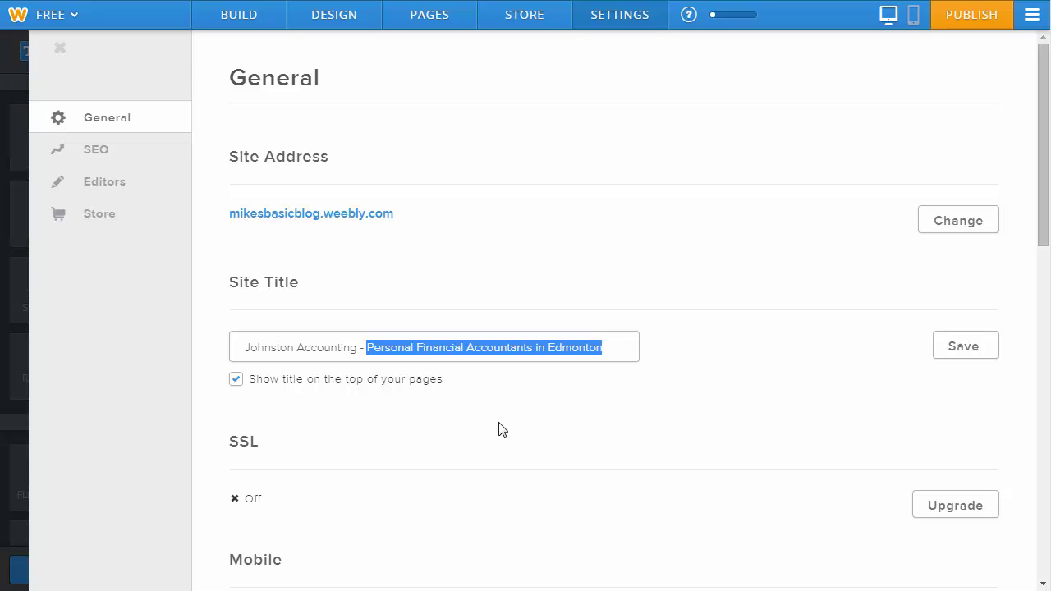
click(433, 348)
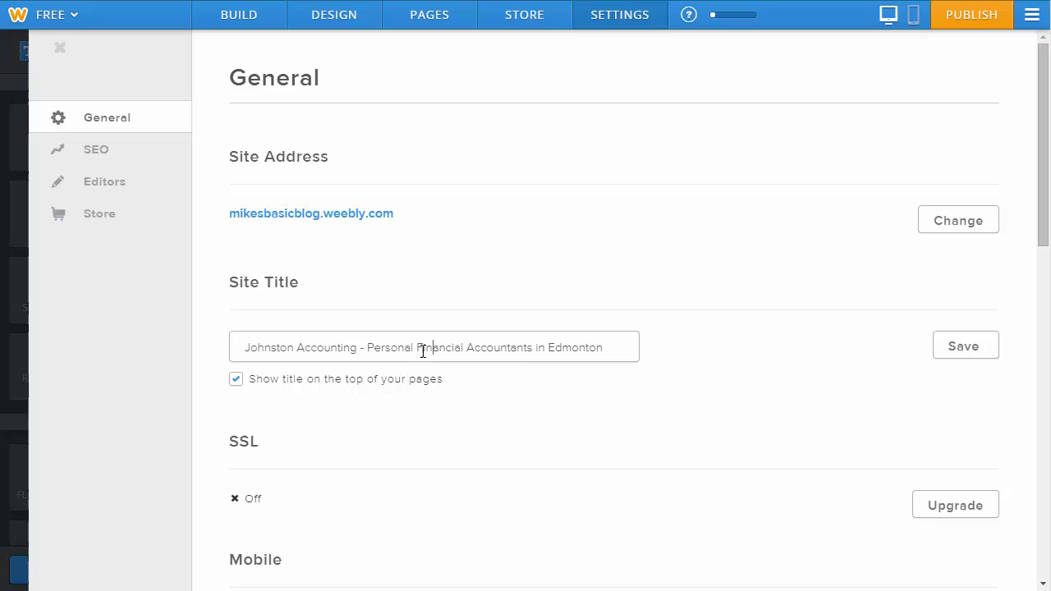
drag(418, 349, 634, 370)
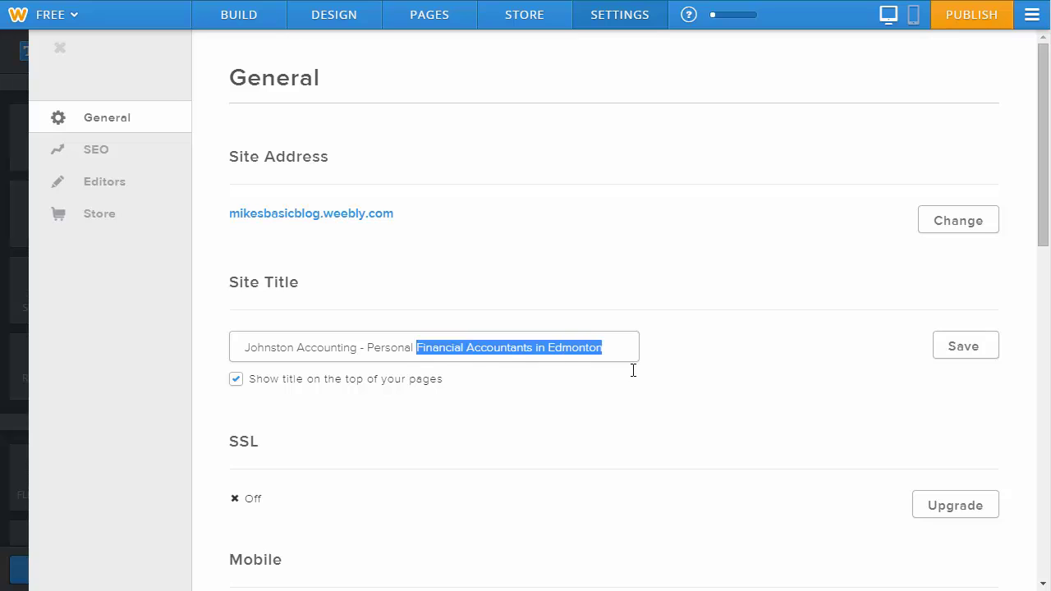
double_click(479, 347)
drag(480, 348, 648, 347)
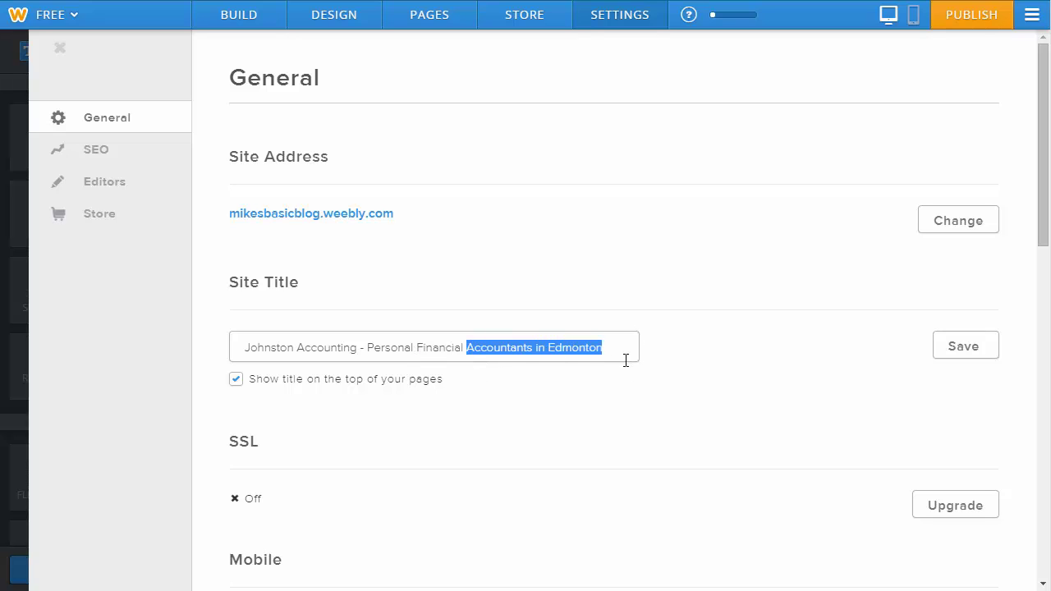
click(623, 369)
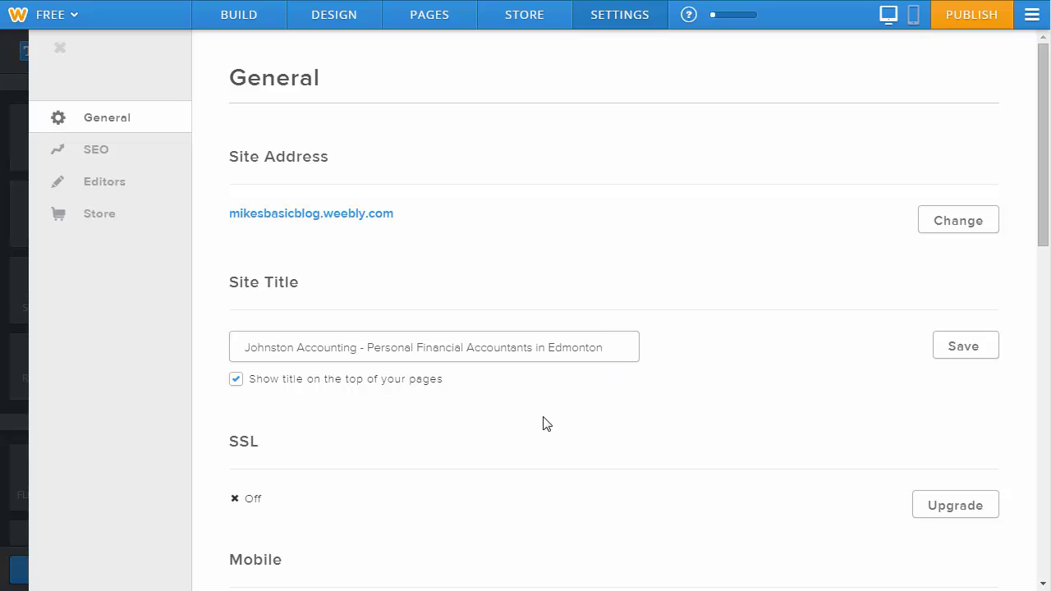
drag(297, 347, 383, 350)
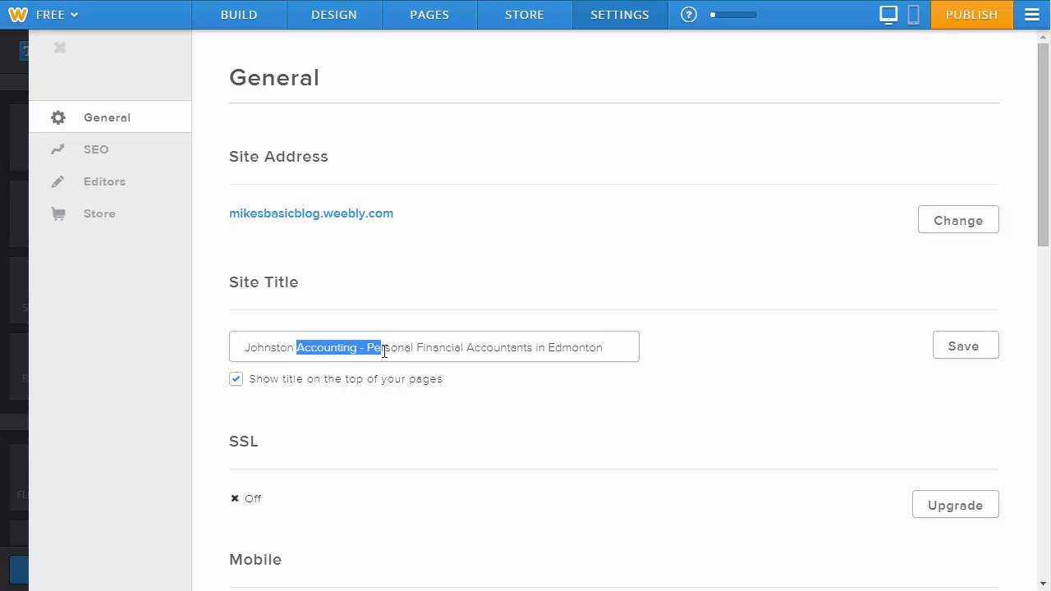
drag(548, 348, 234, 337)
click(615, 345)
click(620, 345)
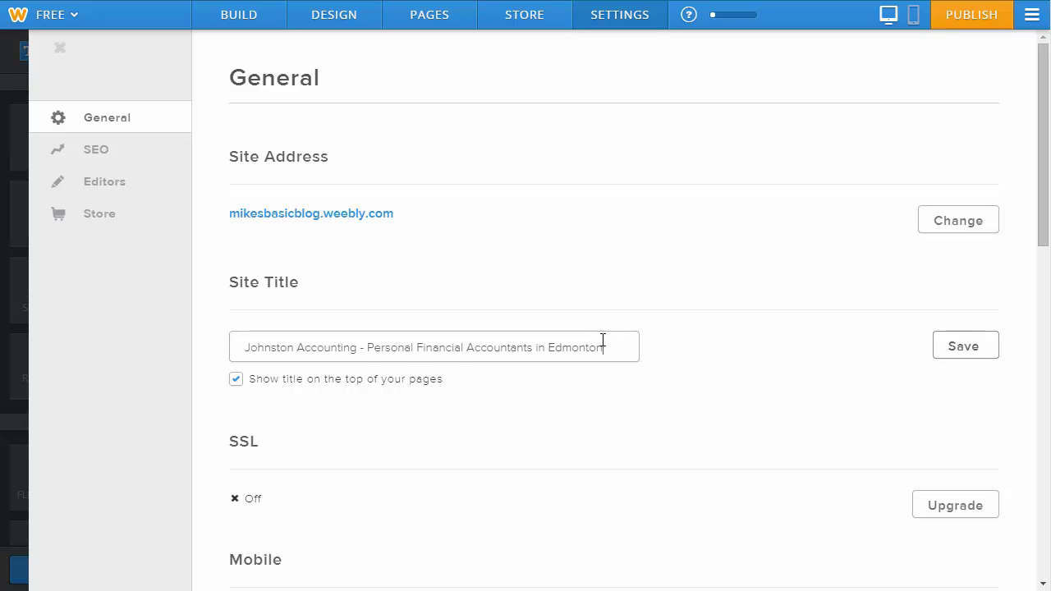
click(953, 347)
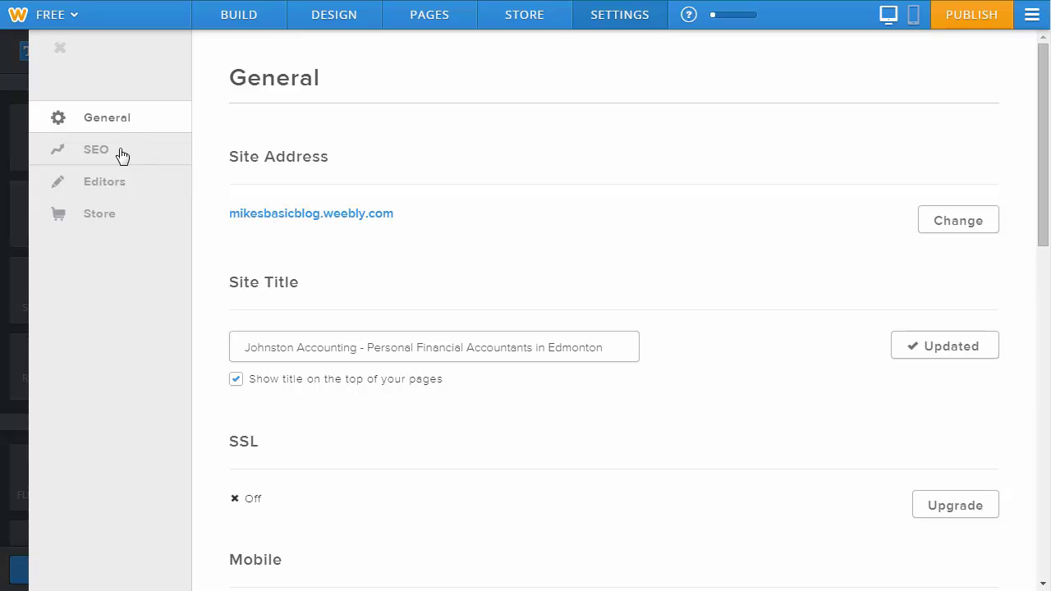
Set the SEO site description to "Johnston Accounting specializes in personal financial accounting, tax returns, income assessment and more in the city of Edmonton."
click(113, 156)
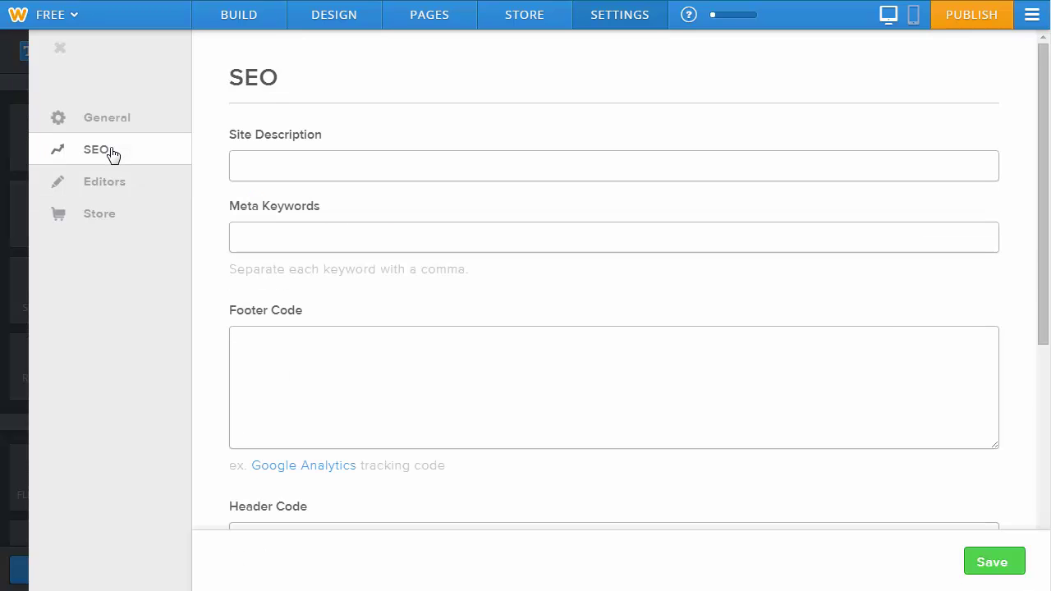
click(251, 160)
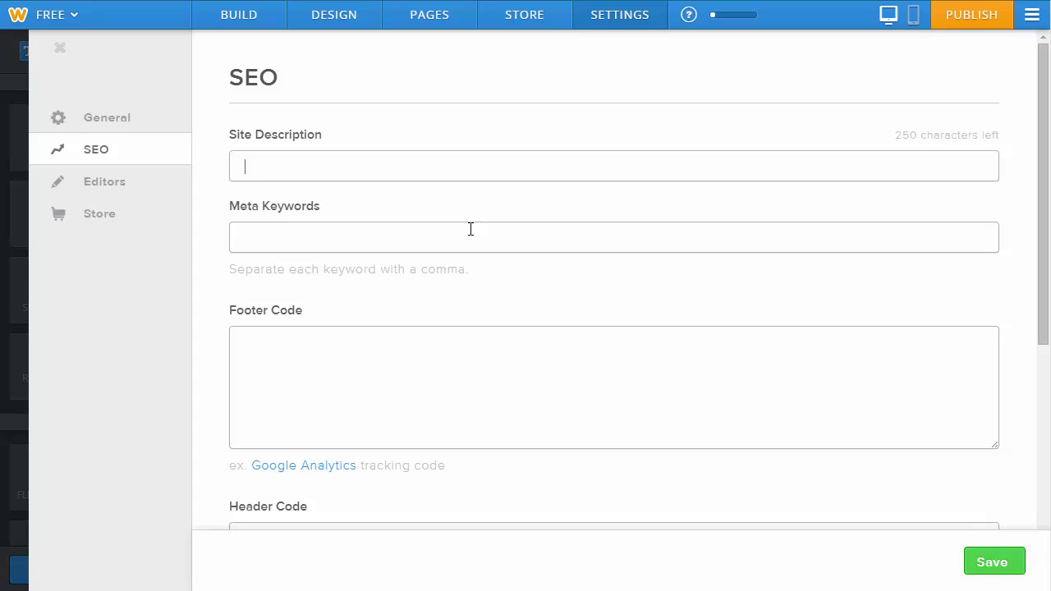
text(Johnston Accounting s)
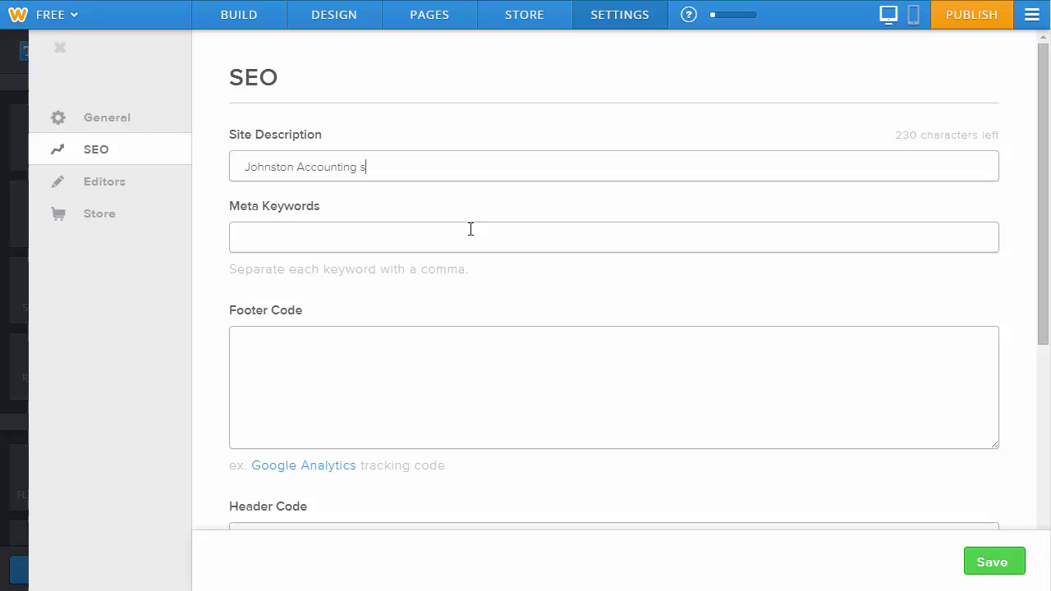
text(pecializes in personal fina)
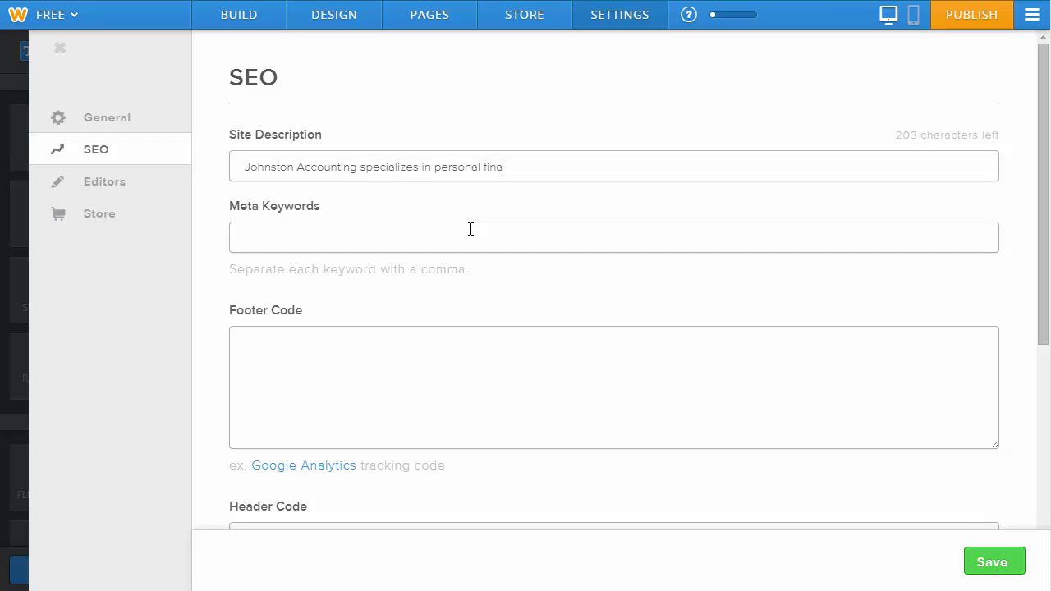
text(ncial accounting)
key(BackSpace)
text(, tax return)
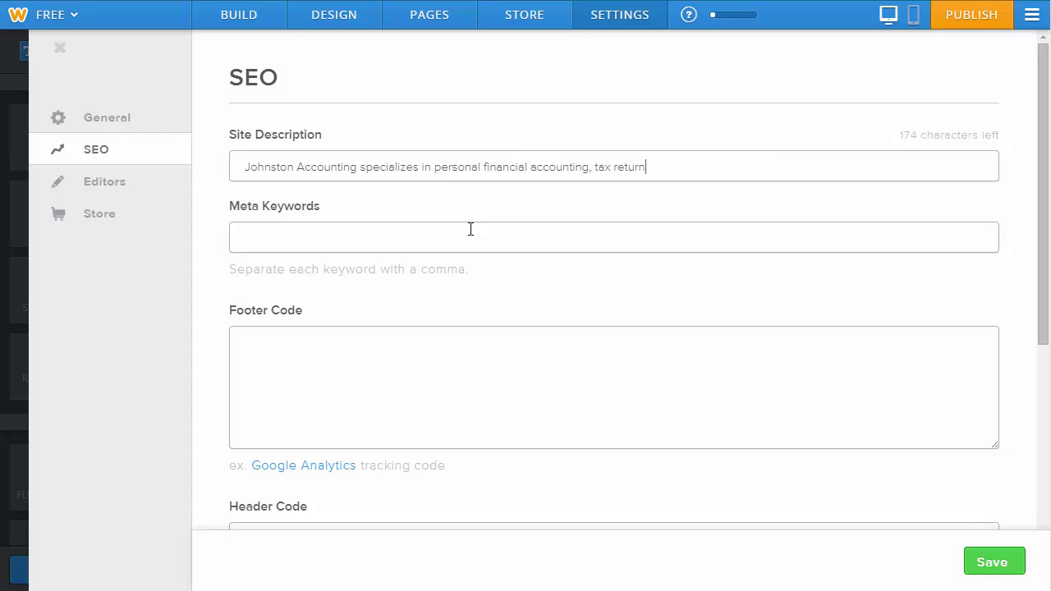
text(s, income assessment and more)
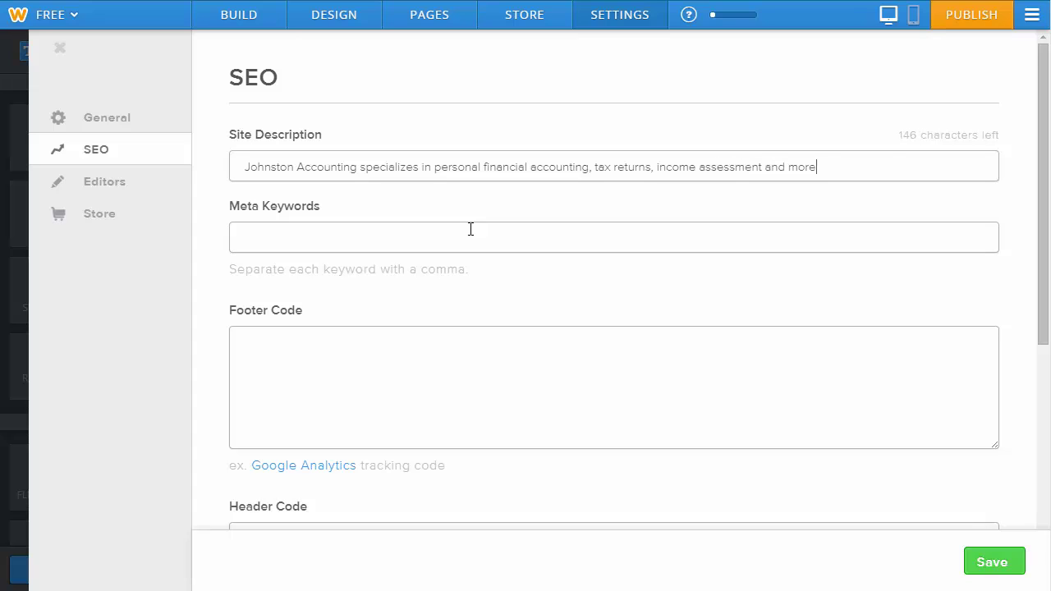
text( in the city of Edmonton.)
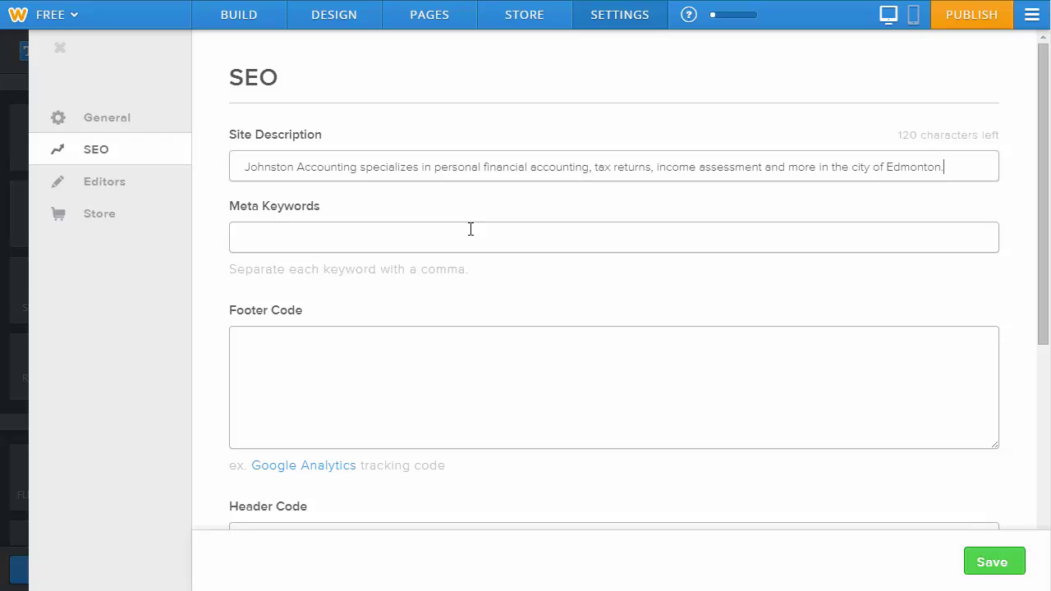
drag(944, 168, 178, 164)
click(640, 199)
double_click(246, 166)
drag(509, 182, 956, 183)
click(956, 173)
Set the site's meta keywords to "personal financial accounting edmonton, income assessment edmonton, tax returns edmonton" and save the SEO settings
click(433, 242)
text(personal fin)
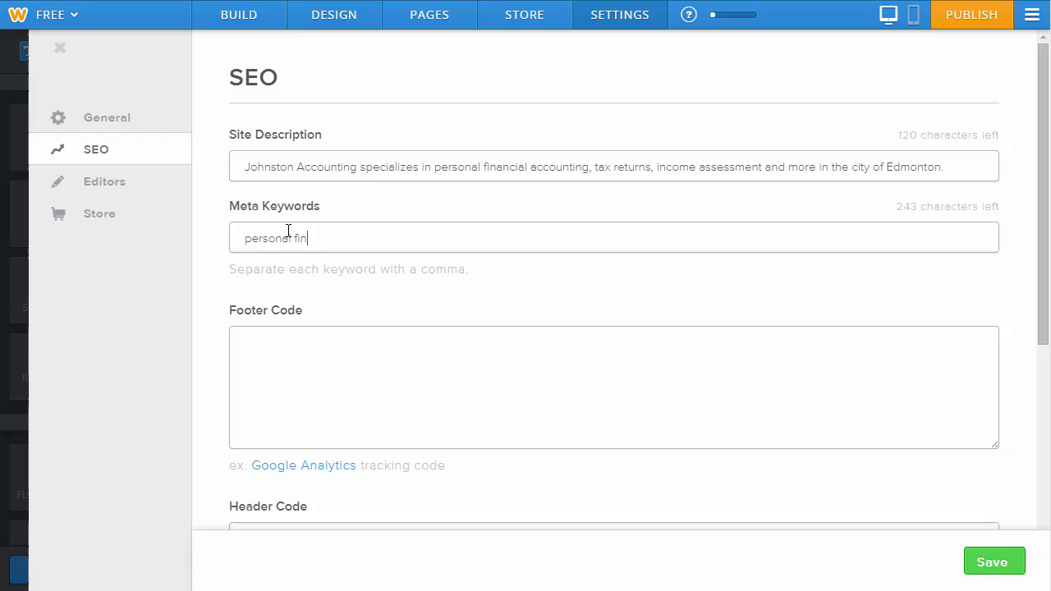
text(ancial accou)
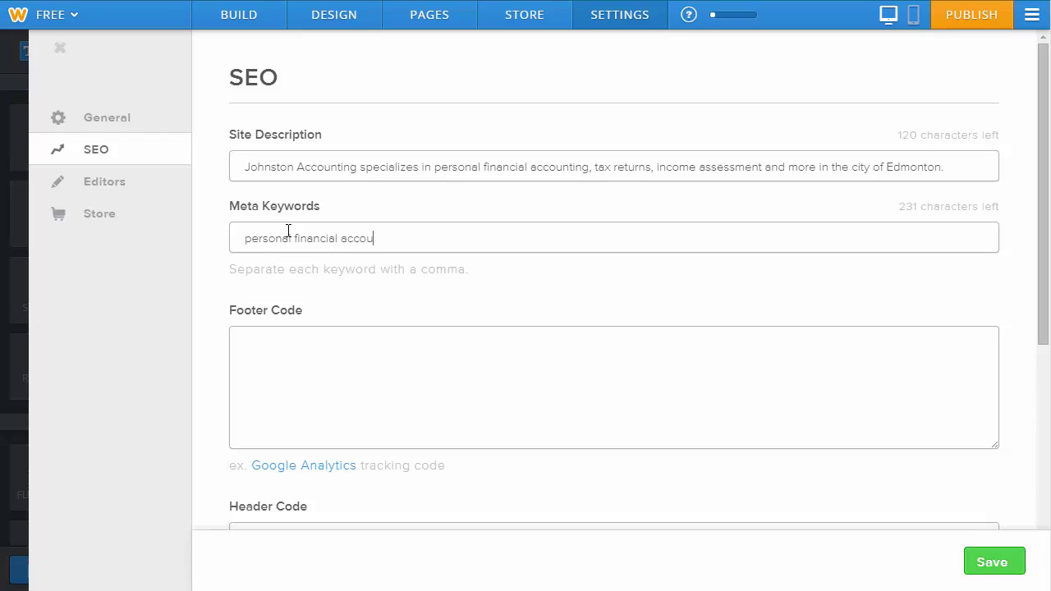
text(nting edmonton, income assessmen)
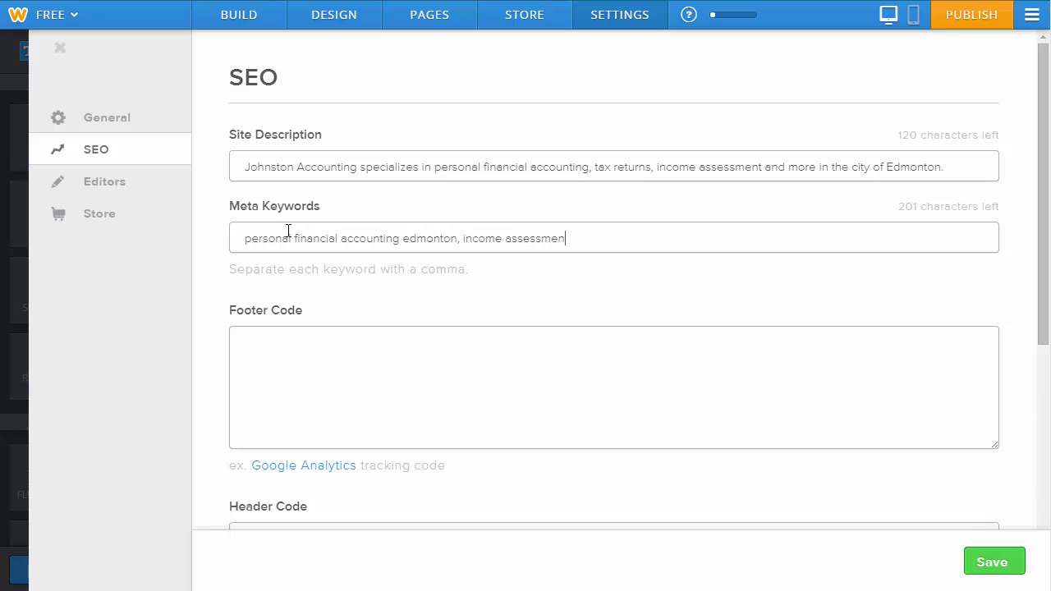
text(t edmonton, tax returns edmoint)
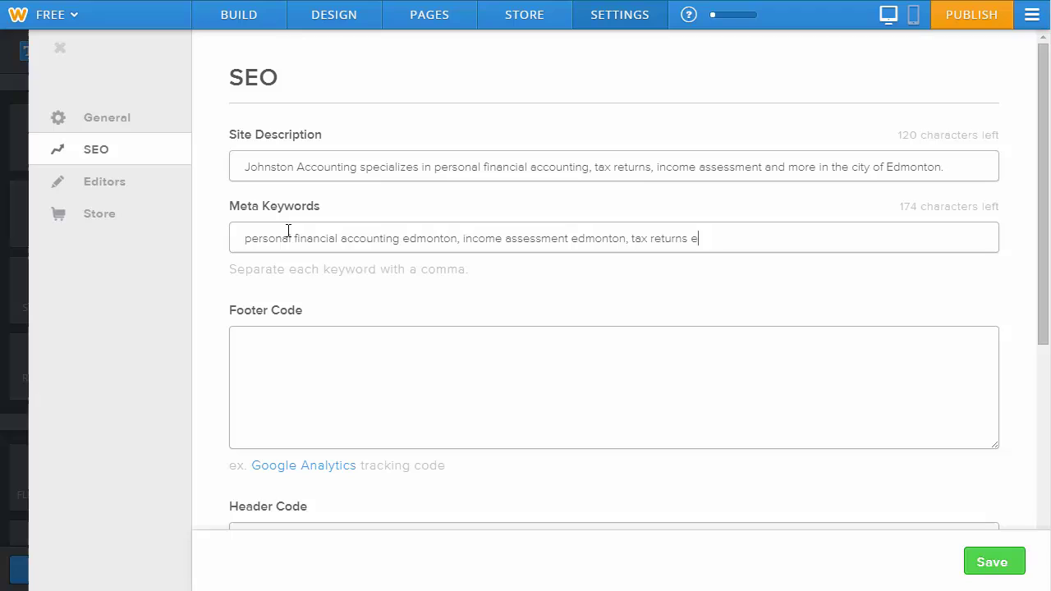
key(BackSpace)
key(BackSpace)
key(BackSpace)
key(BackSpace)
text(onton)
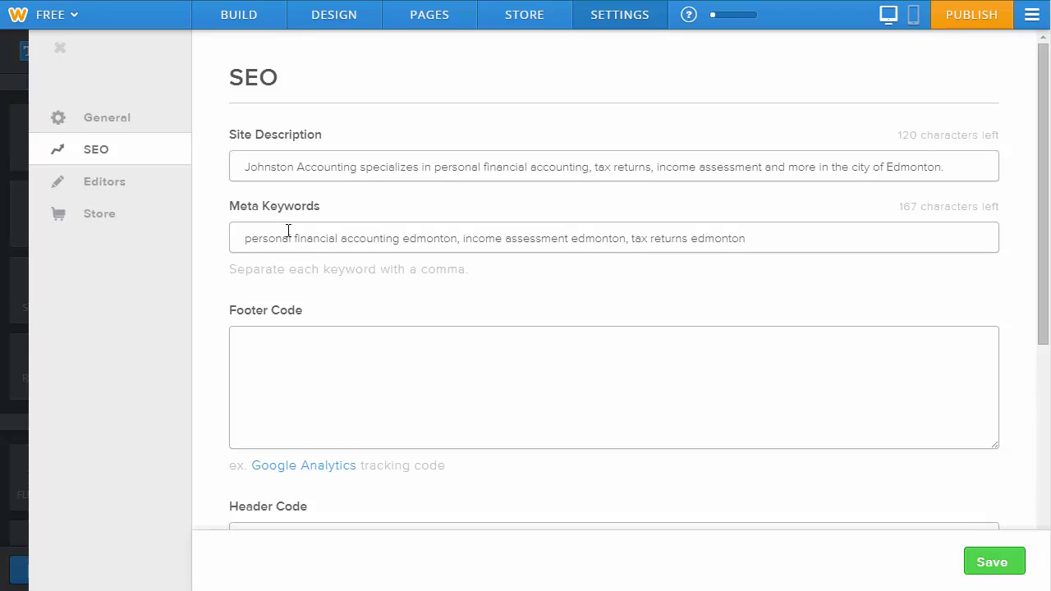
click(994, 563)
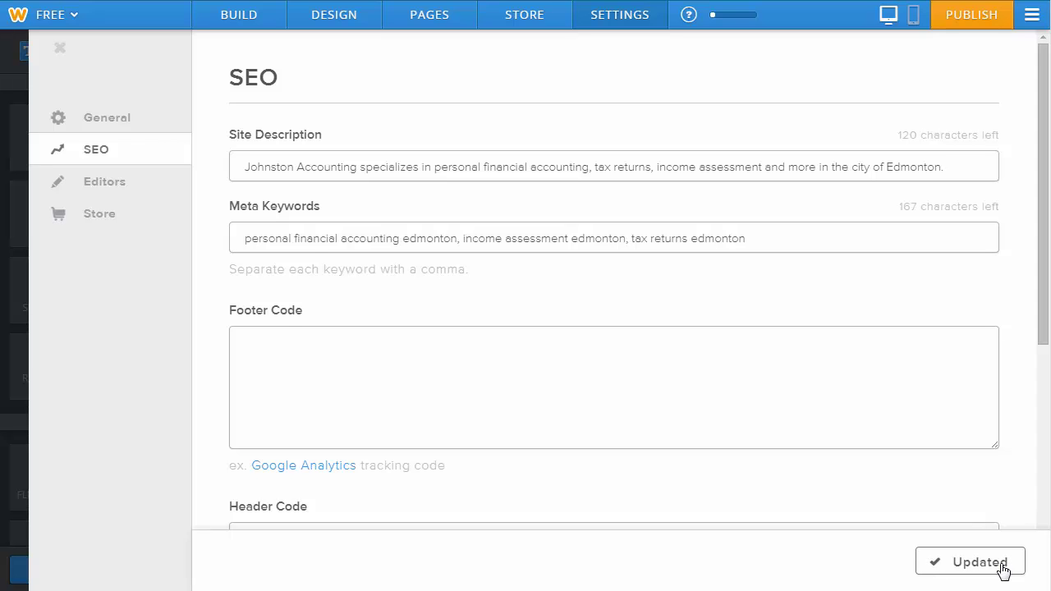
Add a new standard page to the site and name it Services
click(429, 24)
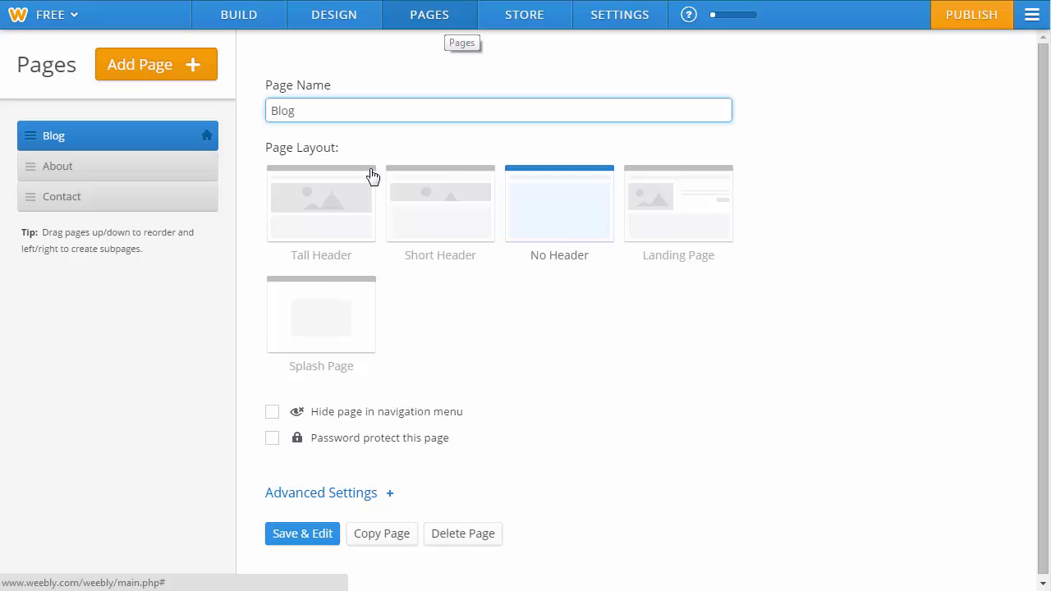
click(142, 75)
click(136, 112)
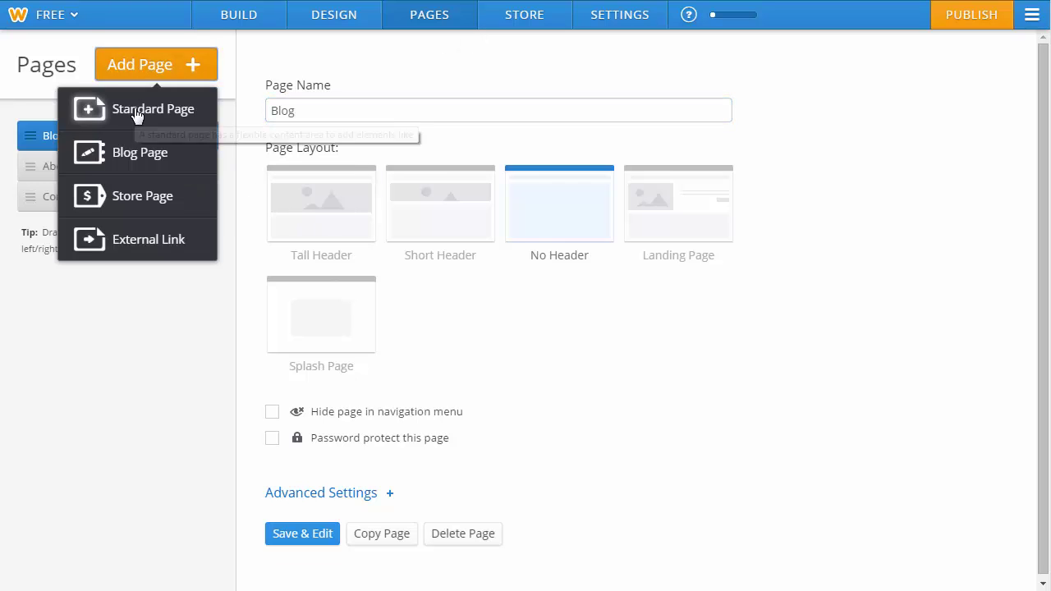
text(S)
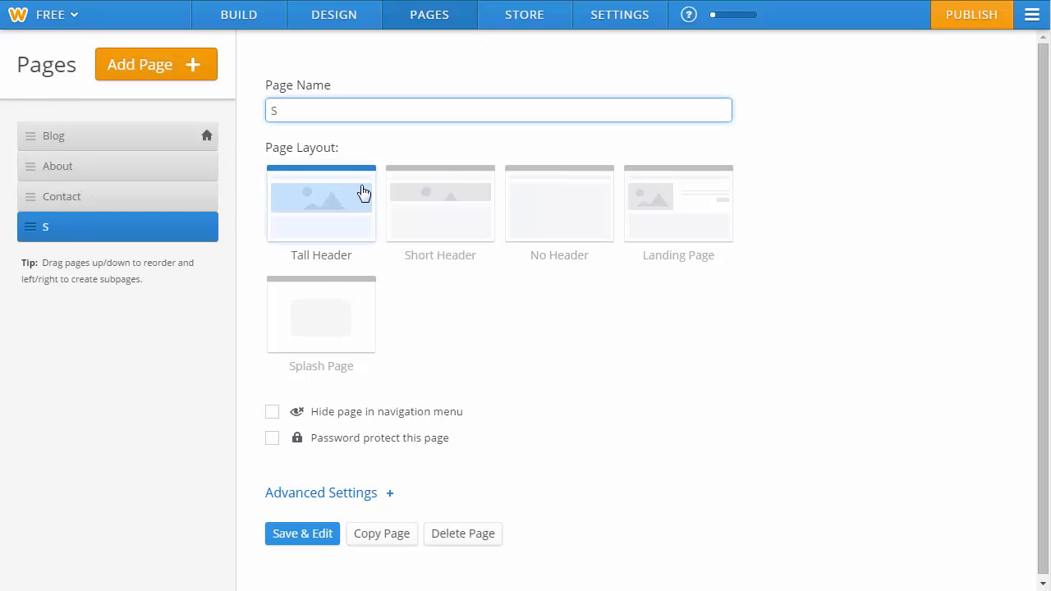
text(ervices)
Examine the page title, page description, meta keywords and code fields in the Services page's advanced settings
click(317, 495)
scroll(479, 386, down, 2)
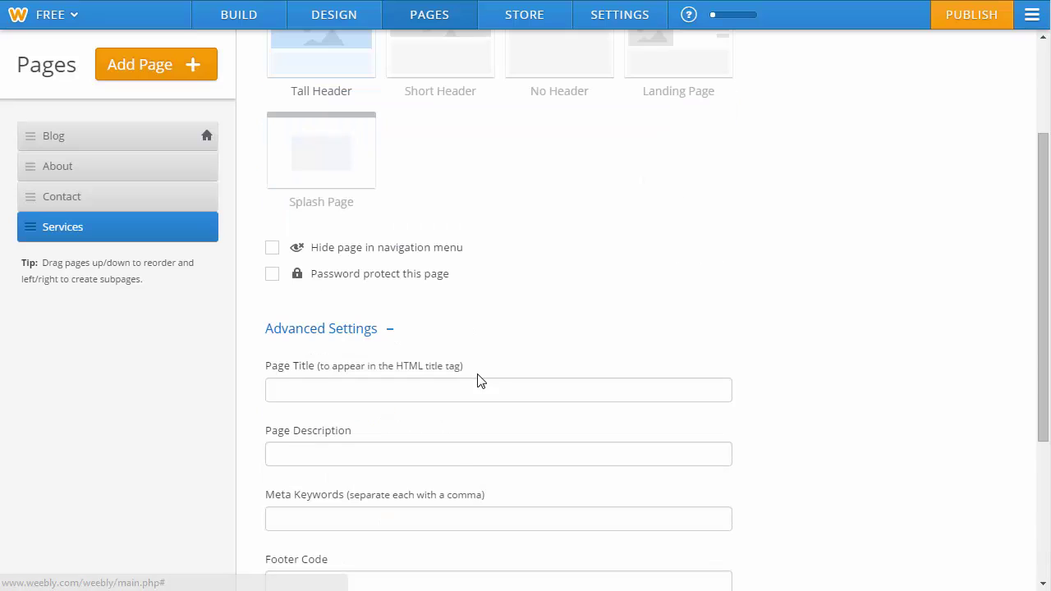
click(348, 393)
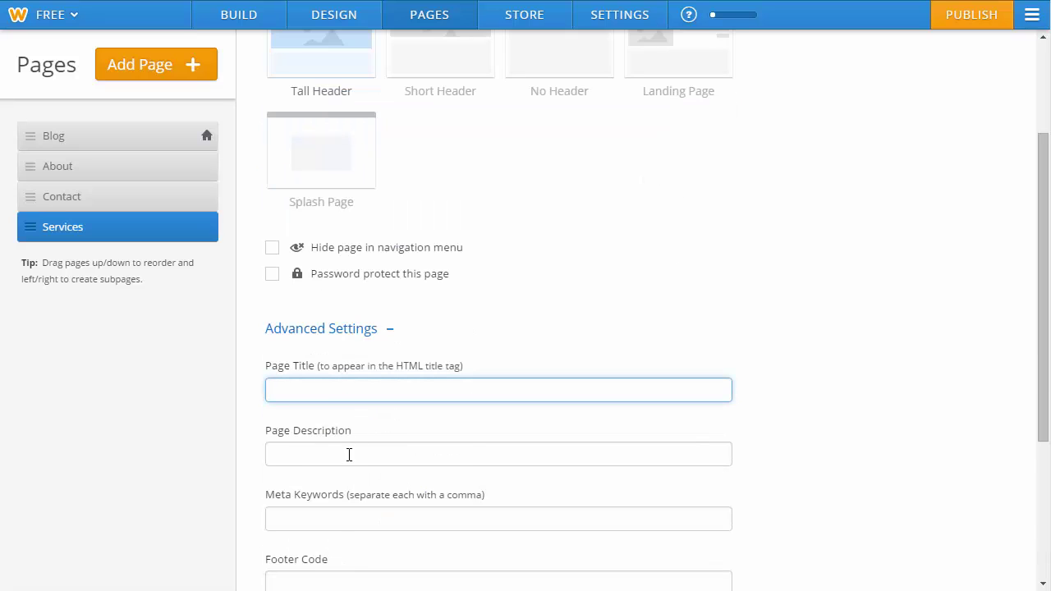
scroll(417, 299, down, 1)
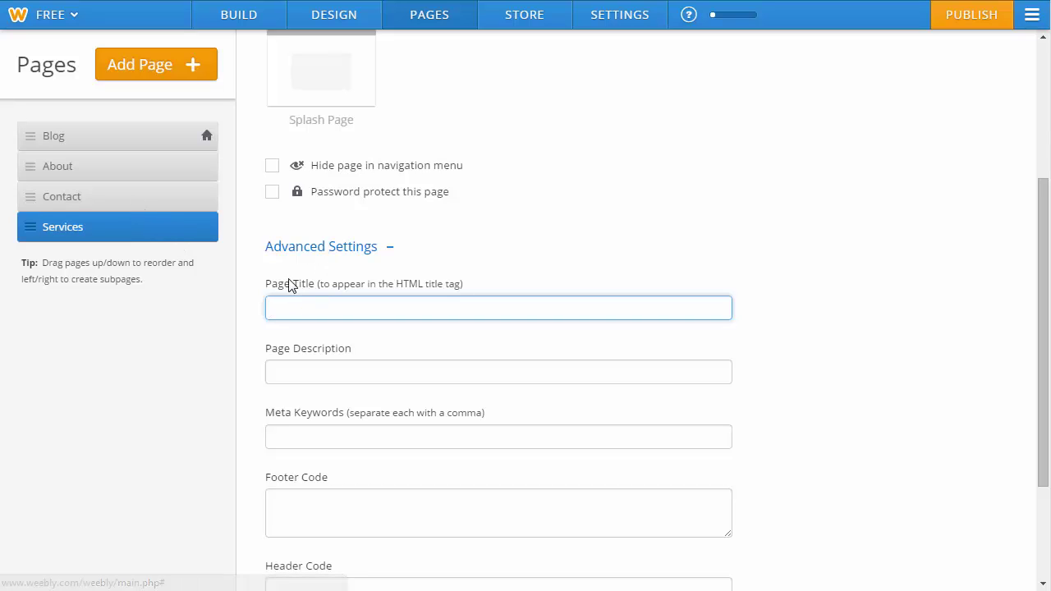
drag(265, 284, 483, 295)
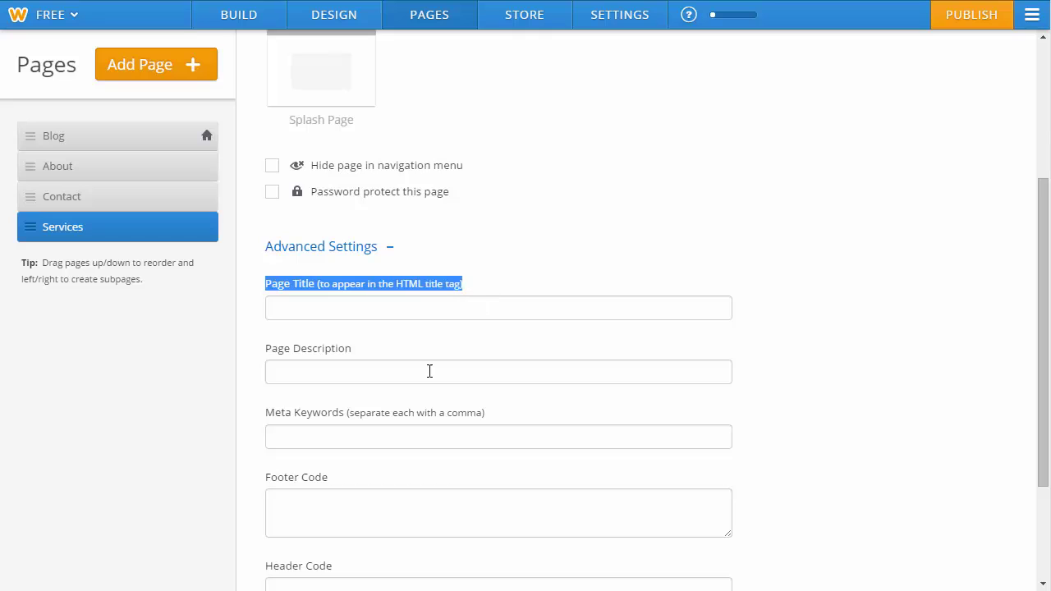
drag(353, 350, 266, 357)
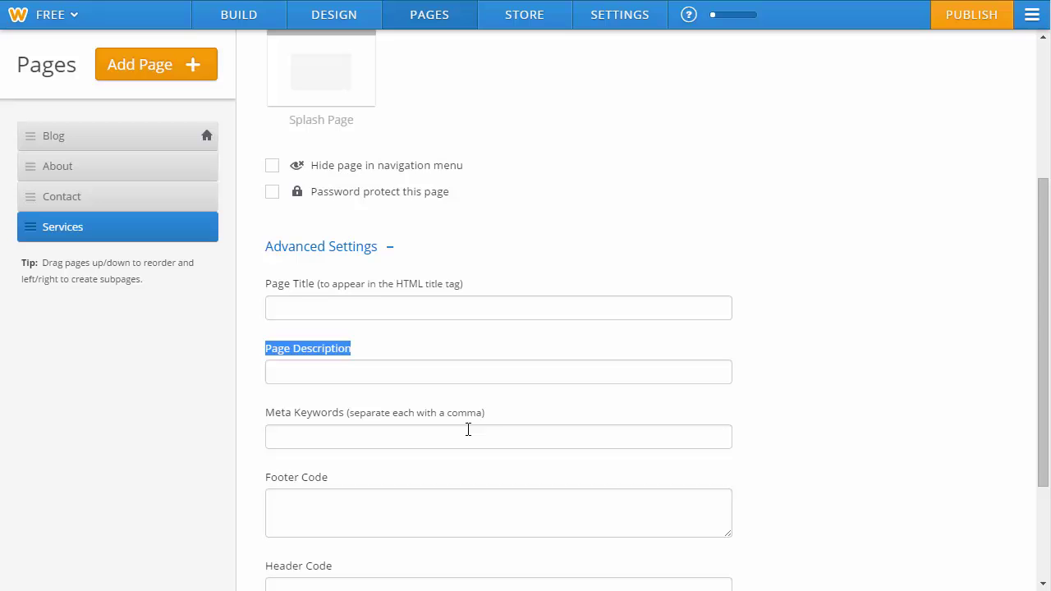
scroll(762, 393, down, 2)
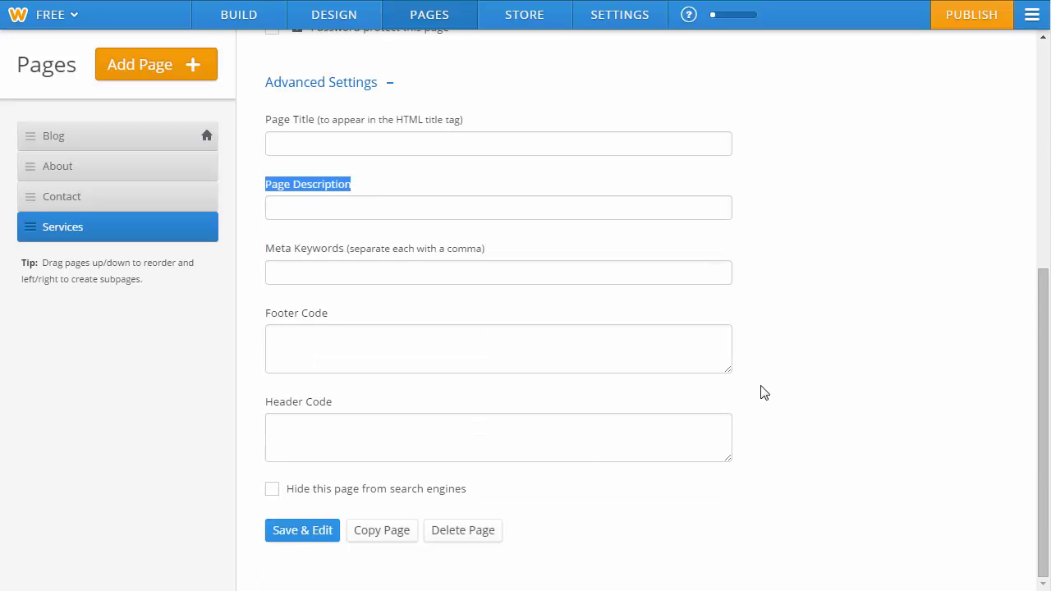
Save the Services page and look over its header and content area in the editor
click(304, 532)
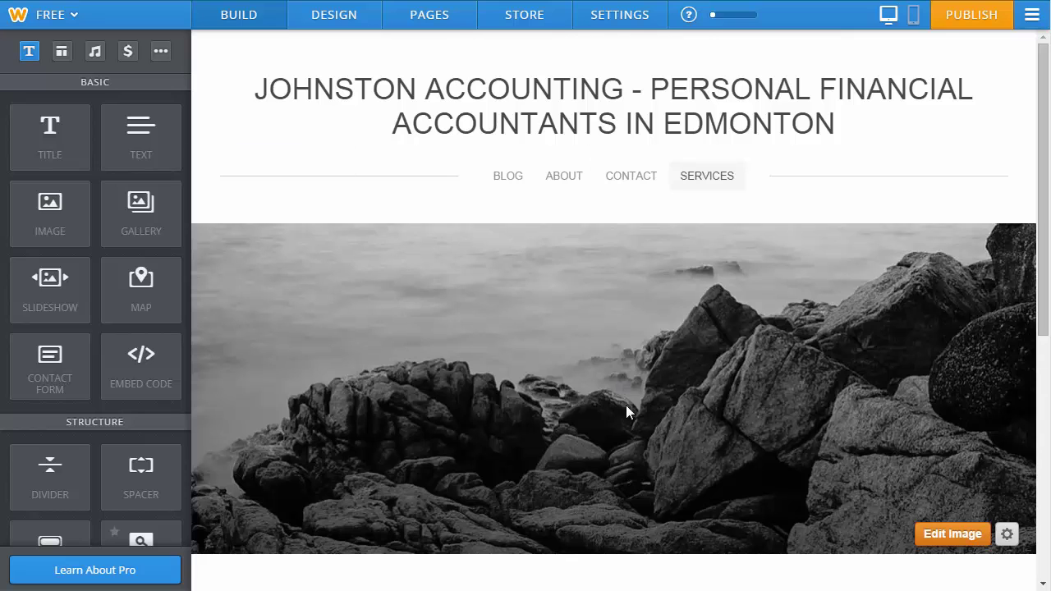
scroll(731, 321, down, 2)
scroll(729, 320, up, 1)
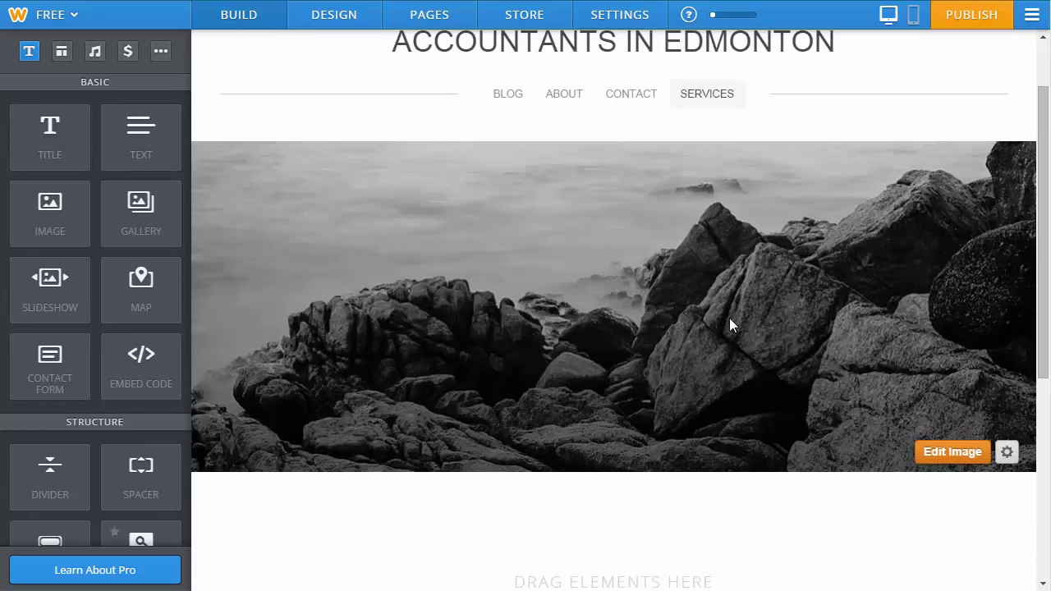
scroll(730, 320, up, 1)
scroll(730, 325, down, 5)
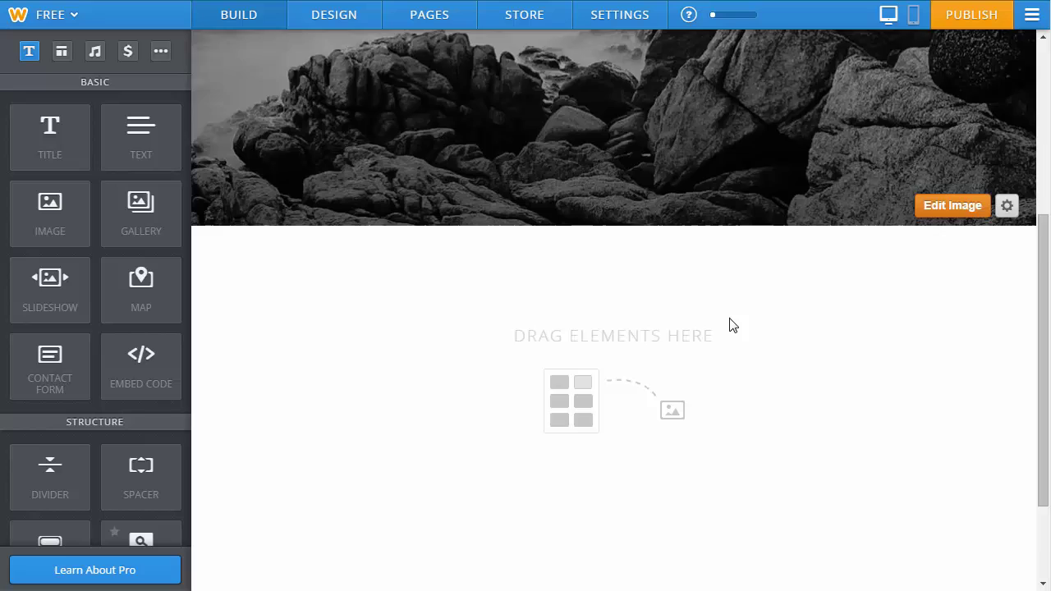
scroll(732, 325, up, 5)
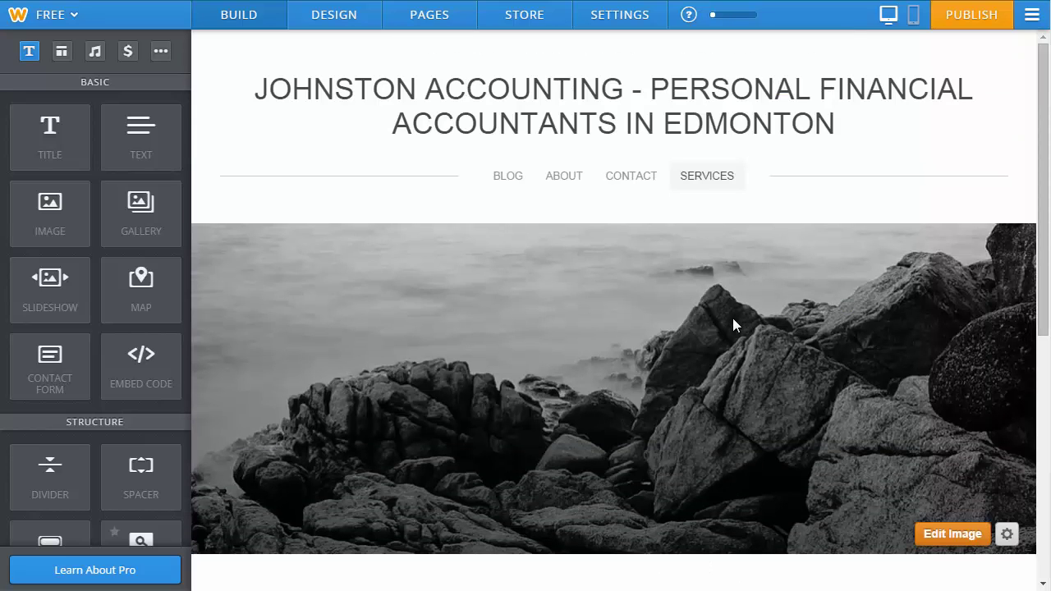